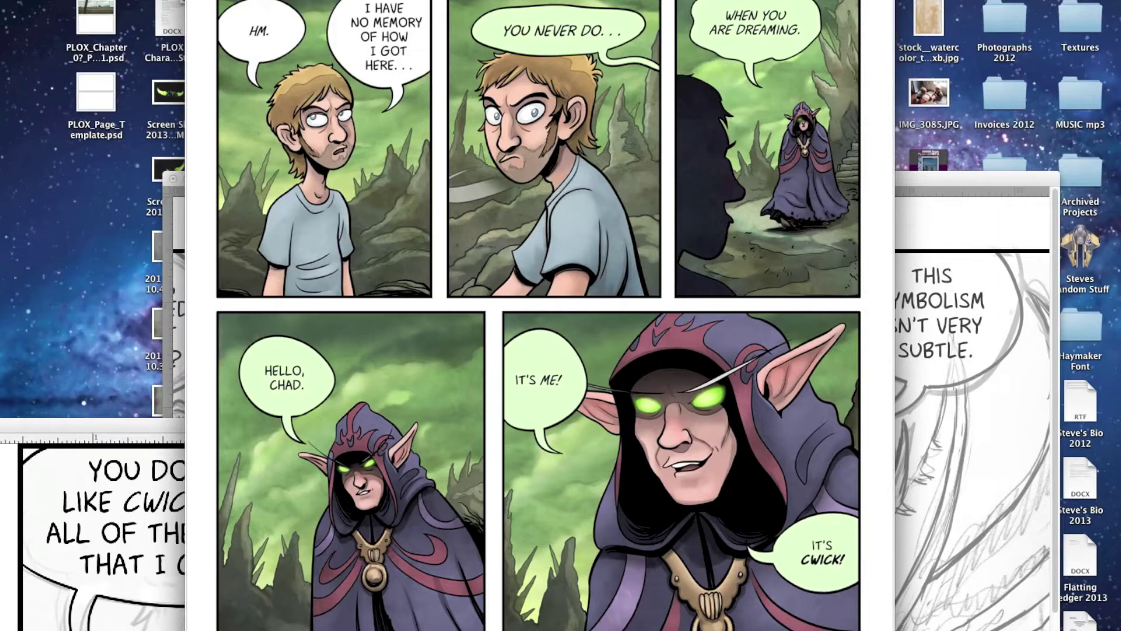
Step: Close the finished comic page preview and switch to Photoshop, bringing the first panel's pencil sketch into view
key(space)
key(super+Tab)
drag(580, 293, 613, 313)
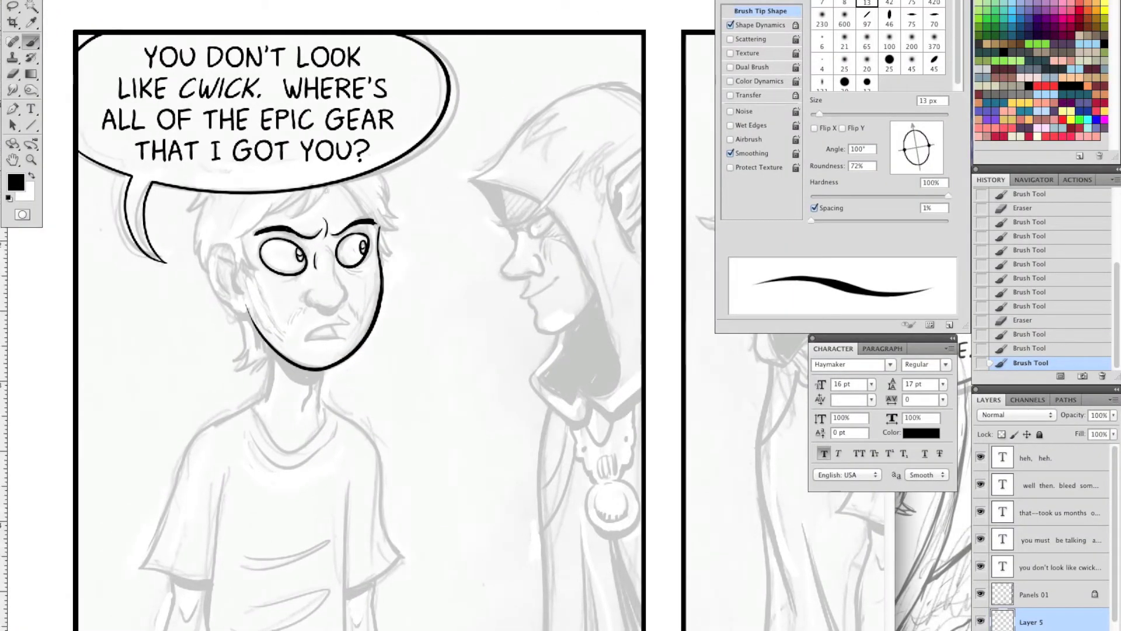
Step: Ink the young man's fringe and the hair strands beside his forehead over the pencil sketch in the first panel
drag(324, 181, 292, 225)
mouse_move(298, 222)
mouse_down()
mouse_move(323, 174)
mouse_move(235, 240)
mouse_up()
drag(272, 203, 234, 244)
drag(339, 175, 379, 229)
mouse_move(373, 194)
mouse_down()
mouse_move(392, 223)
mouse_move(375, 222)
mouse_move(388, 214)
mouse_move(399, 229)
mouse_move(388, 220)
mouse_move(390, 258)
mouse_up()
key(e)
key(b)
Step: Ink the young man's nose and his scowling, slightly open mouth over the pencil lines
mouse_move(311, 289)
mouse_down()
mouse_move(307, 305)
mouse_move(340, 307)
mouse_up()
drag(332, 249, 340, 283)
key(ctrl+z)
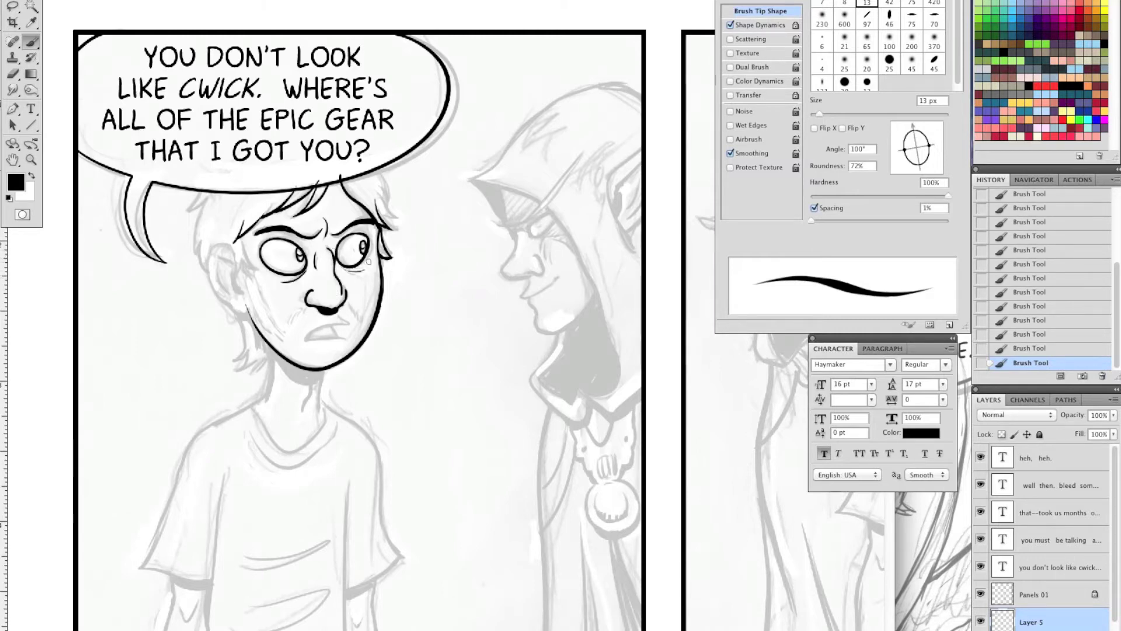
drag(349, 324, 339, 317)
drag(307, 330, 348, 324)
drag(309, 340, 332, 328)
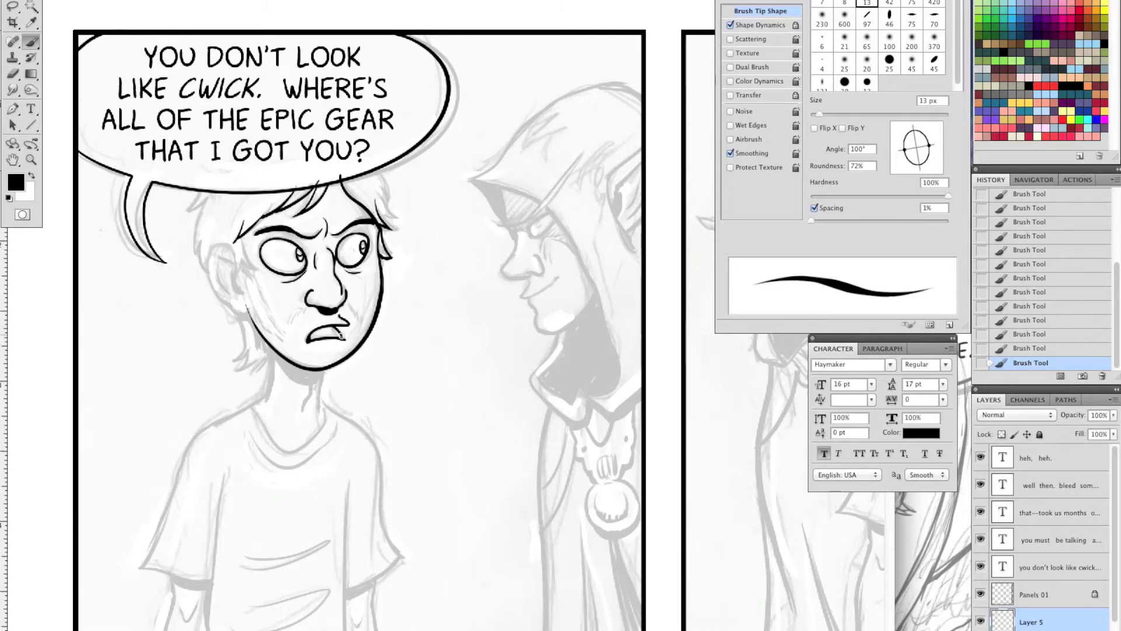
drag(337, 327, 342, 332)
Step: Add beard stubble strokes along both of the young man's cheeks and touch up the hair beside his far temple
drag(255, 286, 281, 337)
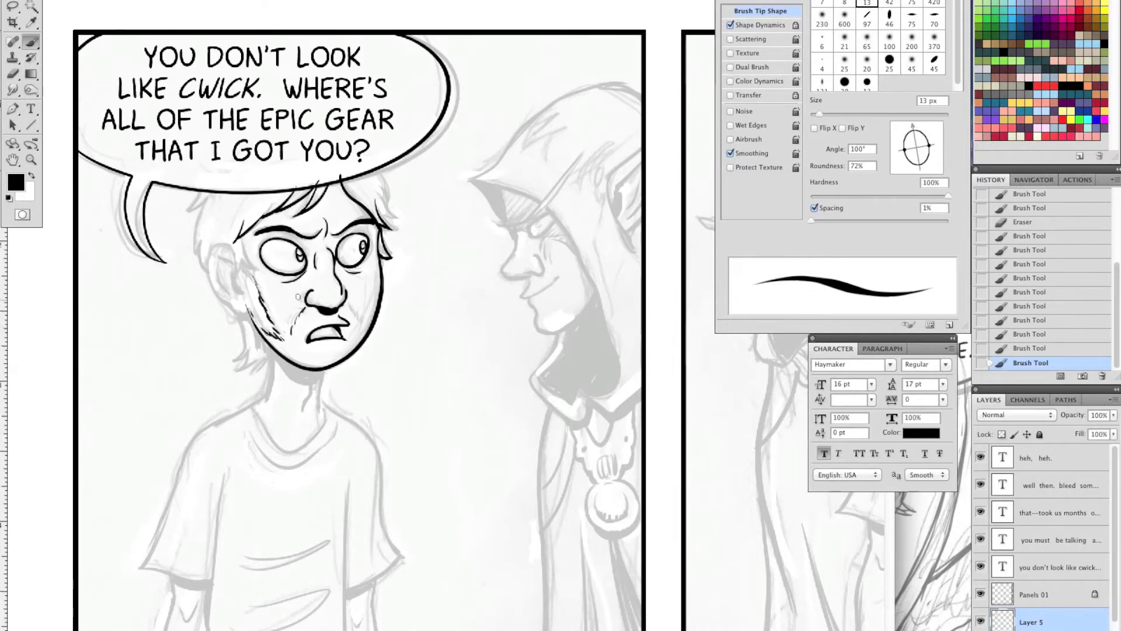
mouse_move(301, 310)
mouse_down()
mouse_move(290, 338)
mouse_move(292, 304)
mouse_move(291, 341)
mouse_move(321, 301)
mouse_move(320, 274)
mouse_up()
mouse_move(364, 308)
mouse_down()
mouse_move(354, 325)
mouse_move(454, 358)
mouse_up()
click(474, 239)
mouse_move(470, 212)
mouse_down()
mouse_move(482, 242)
mouse_move(488, 233)
mouse_move(483, 252)
mouse_move(504, 218)
mouse_move(475, 245)
mouse_move(481, 238)
mouse_up()
Step: Ink the outline of the young man's hair above and behind the ear, cleaning the strokes with the Eraser
key(e)
key(b)
key(e)
key(b)
mouse_move(295, 238)
mouse_down()
mouse_move(281, 252)
mouse_move(295, 292)
mouse_up()
key(e)
key(b)
drag(291, 261, 299, 307)
key(e)
drag(295, 274, 298, 292)
key(b)
drag(292, 246, 295, 280)
key(e)
mouse_move(291, 225)
mouse_down()
mouse_move(278, 253)
mouse_move(286, 245)
mouse_up()
key(b)
mouse_move(295, 229)
mouse_down()
mouse_move(289, 248)
mouse_move(301, 230)
mouse_up()
key(e)
drag(332, 191, 334, 193)
Step: Ink the pointed hair strands in front of the young man's ear and trim the stray line ends with the Eraser
scroll(333, 191, down, 4)
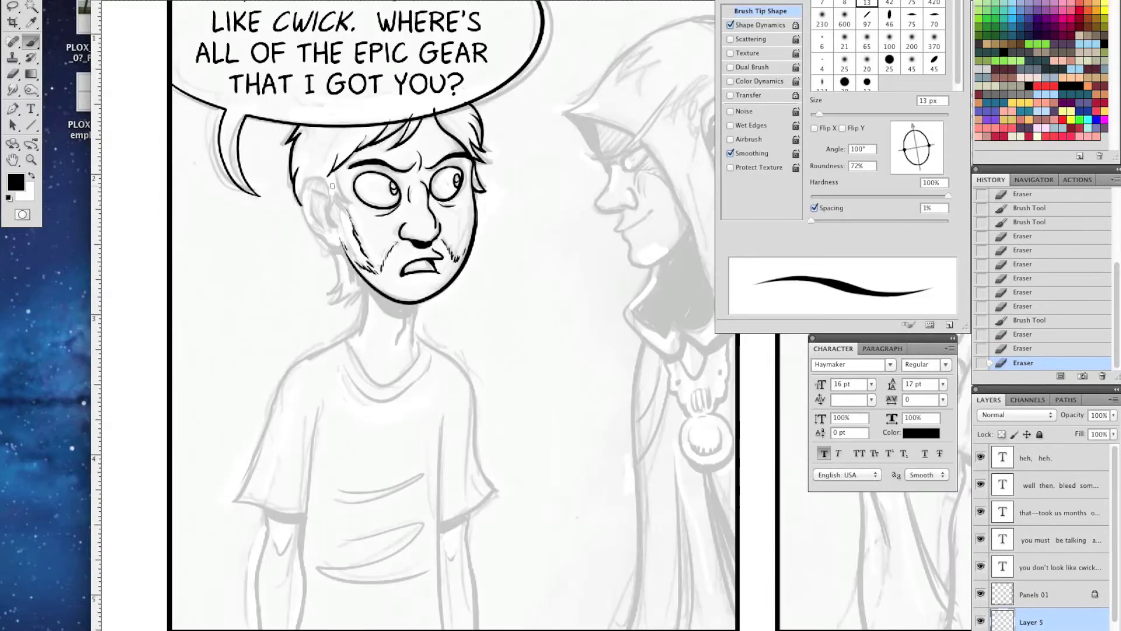
key(b)
mouse_move(341, 170)
mouse_down()
mouse_move(337, 211)
mouse_move(332, 178)
mouse_up()
key(e)
drag(324, 171, 320, 164)
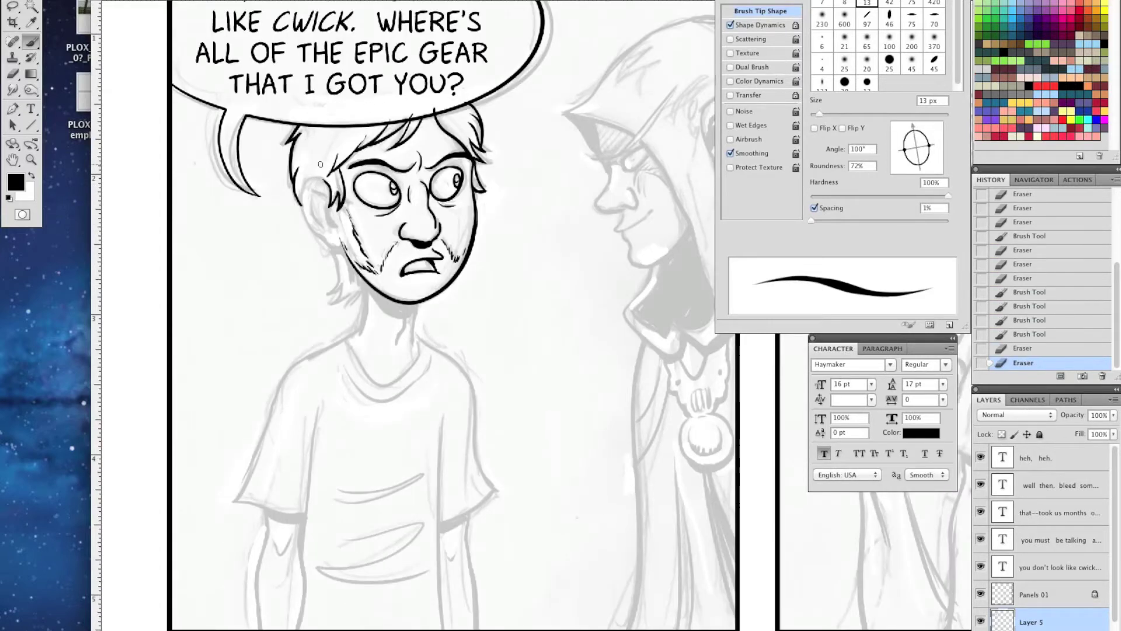
drag(378, 116, 373, 119)
drag(373, 120, 372, 122)
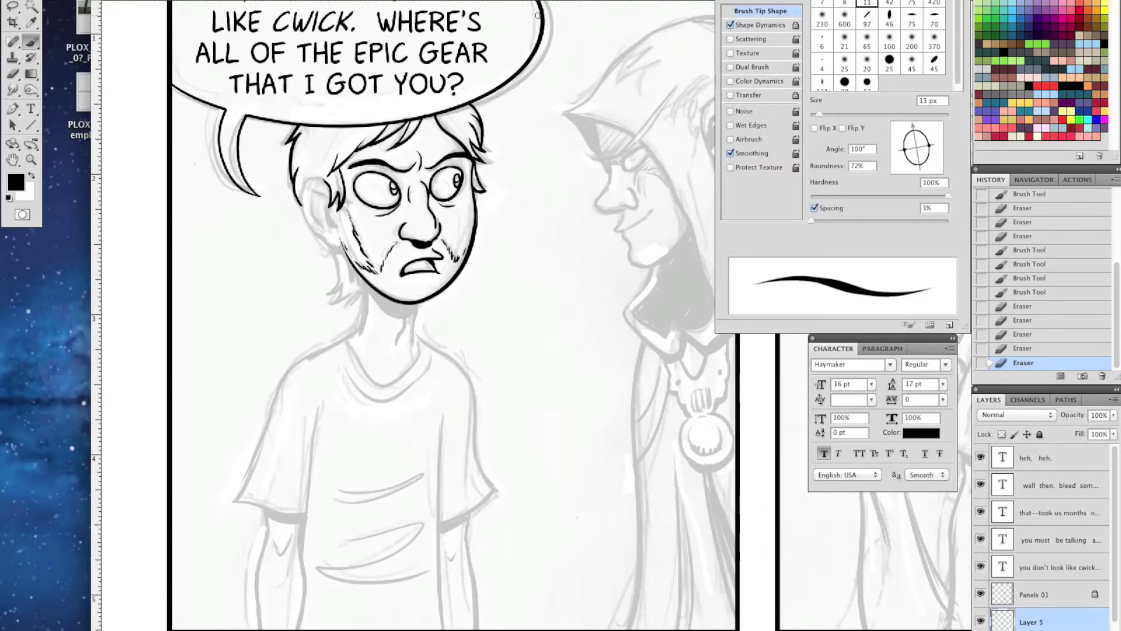
Step: Ink the outline and inner folds of the young man's ear, erasing the excess line
scroll(374, 123, up, 3)
key(b)
drag(318, 234, 320, 309)
key(e)
mouse_move(316, 235)
mouse_down()
mouse_move(322, 285)
mouse_move(327, 258)
mouse_up()
key(b)
key(e)
Step: Ink the ragged hair tufts behind the young man's neck and refine the lines below the ear with the Eraser
drag(324, 272, 333, 346)
key(b)
key(e)
key(e)
key(b)
mouse_move(325, 336)
mouse_down()
mouse_move(342, 317)
mouse_move(350, 361)
mouse_up()
mouse_move(339, 341)
mouse_down()
mouse_move(355, 348)
mouse_move(344, 356)
mouse_up()
key(e)
key(b)
drag(337, 345, 358, 369)
key(e)
drag(350, 362, 354, 368)
drag(344, 308, 335, 334)
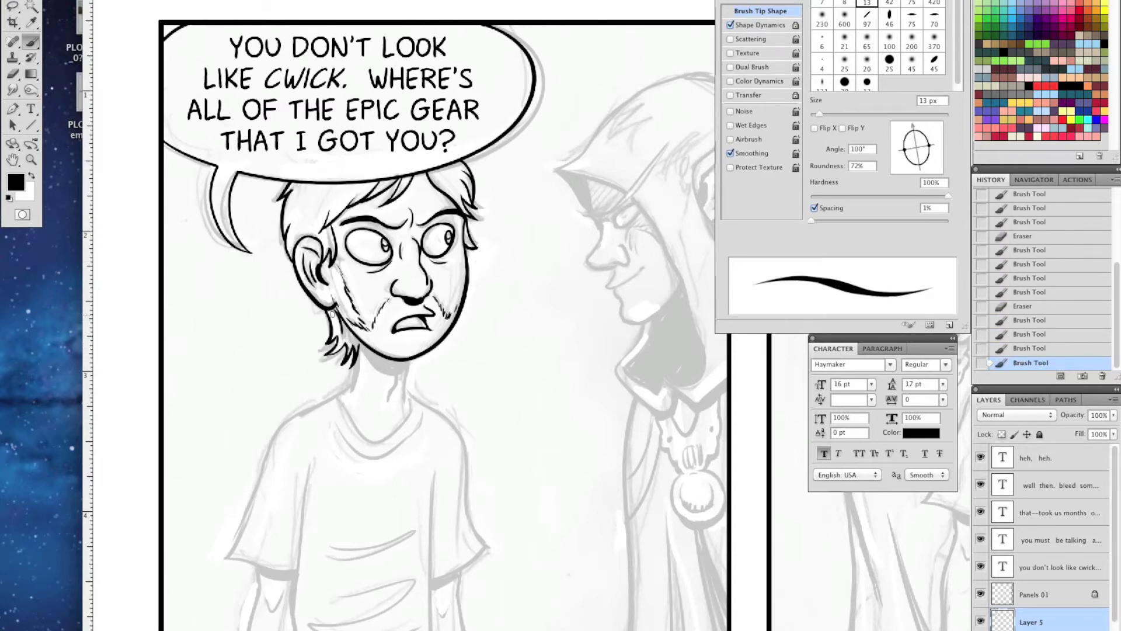
drag(326, 268, 350, 342)
drag(335, 310, 345, 323)
key(b)
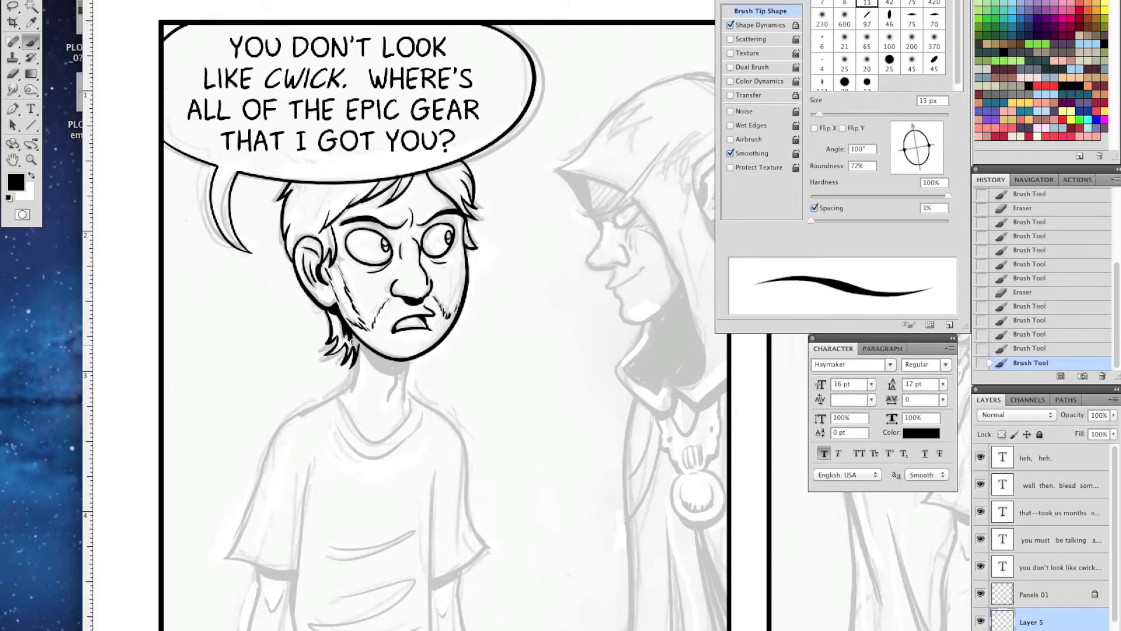
Step: Ink the young man's neck lines, the solid black shadow under his chin and the small hollow at the throat
drag(353, 359, 403, 370)
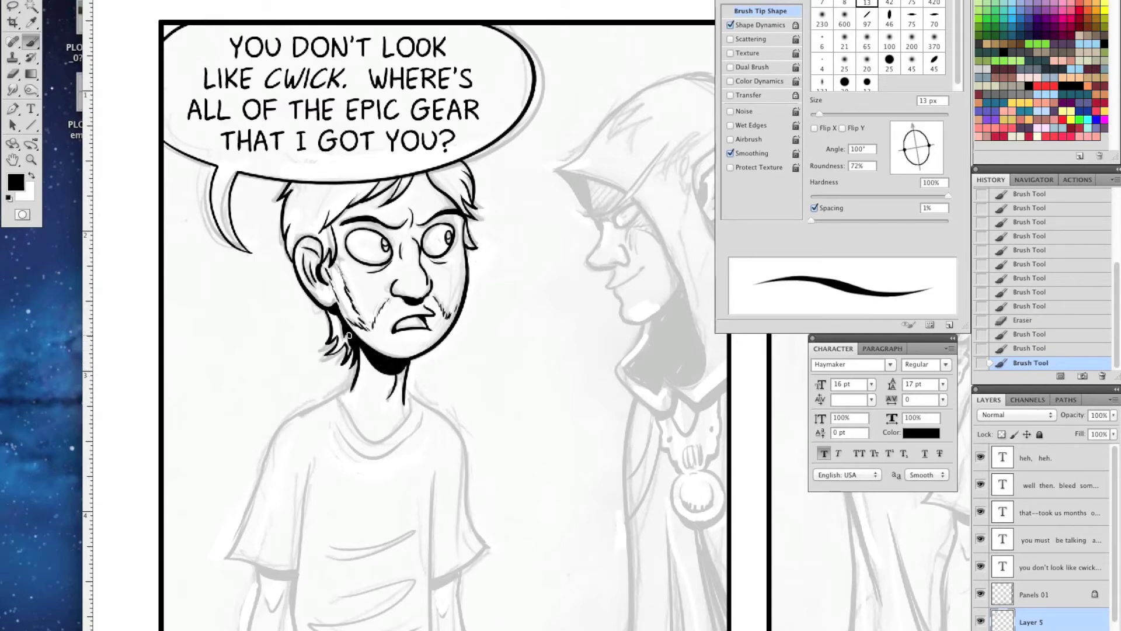
drag(357, 374, 399, 403)
drag(399, 403, 386, 432)
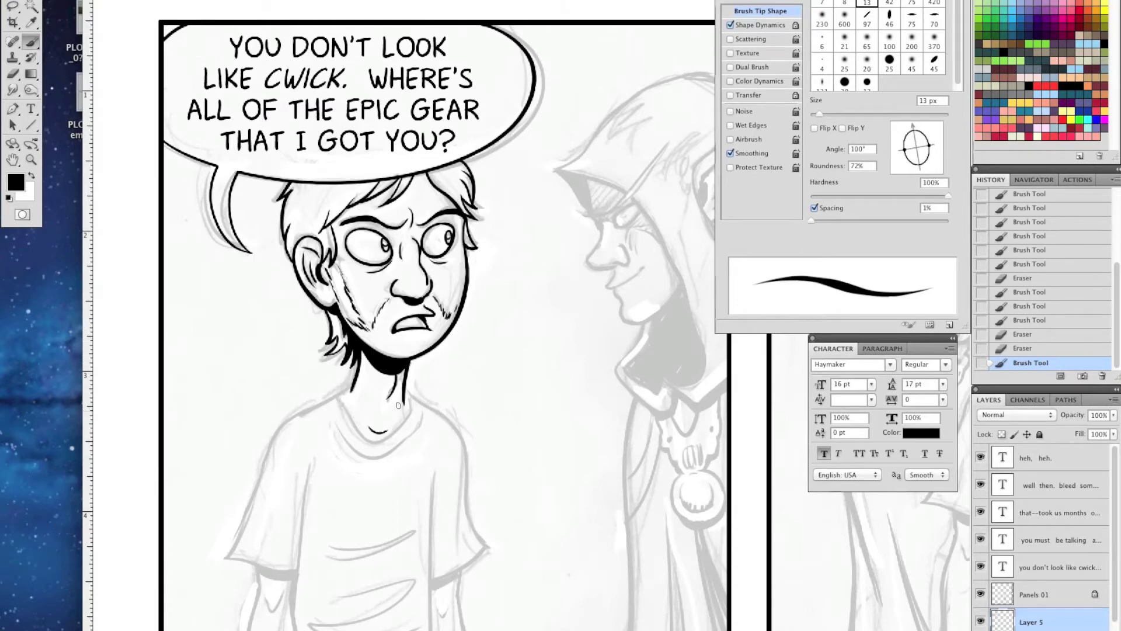
Step: Ink the T-shirt's shoulder and sleeve on the side facing the hooded figure, tidying the sleeve corner with the Eraser
mouse_move(407, 392)
mouse_down()
mouse_move(458, 425)
mouse_move(482, 549)
mouse_up()
key(super+z)
scroll(467, 350, down, 5)
mouse_move(456, 252)
mouse_down()
mouse_move(465, 345)
mouse_move(482, 384)
mouse_up()
mouse_move(482, 383)
mouse_down()
mouse_move(433, 416)
mouse_move(480, 379)
mouse_up()
drag(470, 336, 483, 384)
drag(478, 376, 488, 387)
drag(482, 380, 488, 386)
drag(482, 379, 490, 386)
drag(479, 374, 485, 384)
drag(470, 339, 477, 338)
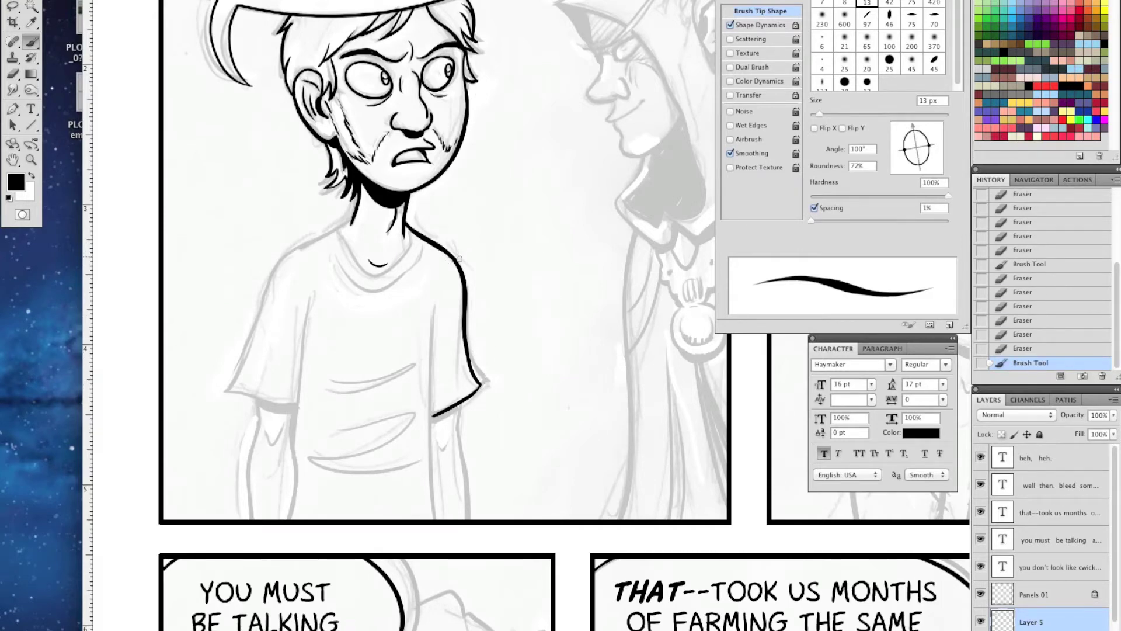
drag(450, 265, 450, 251)
Step: Ink the curved double neckline of the young man's T-shirt
mouse_move(330, 246)
mouse_down()
mouse_move(409, 260)
mouse_move(421, 244)
mouse_move(419, 272)
mouse_up()
drag(419, 272, 421, 244)
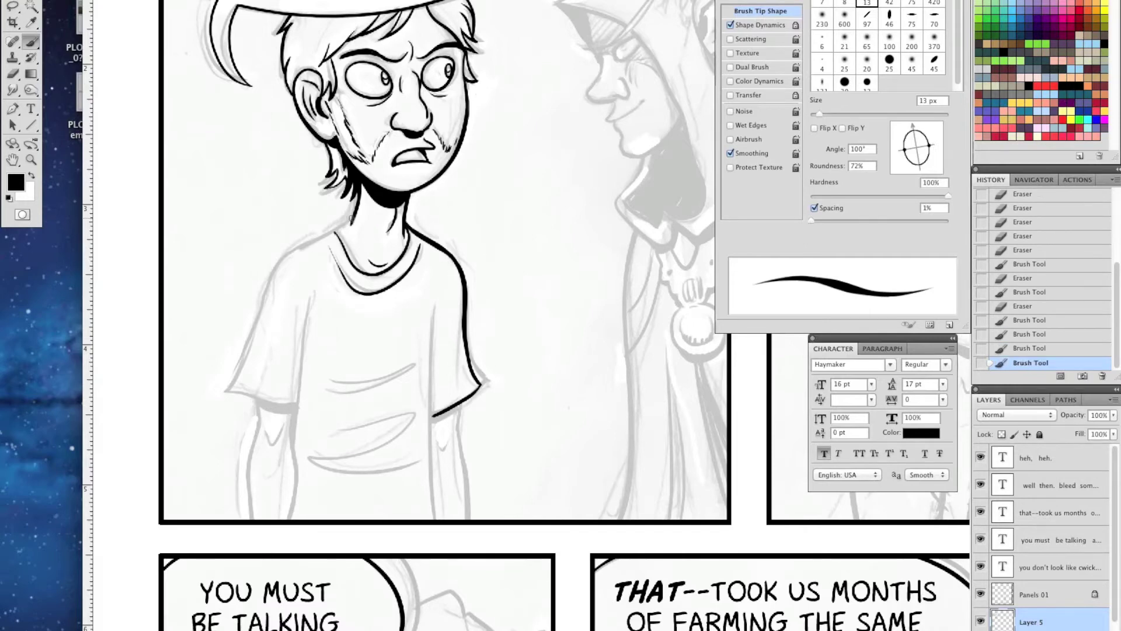
key(ctrl+z)
Step: Ink the T-shirt's other shoulder and sleeve down to the hem, redrawing rejected strokes and cleaning the outline
drag(351, 221, 278, 258)
key(ctrl+z)
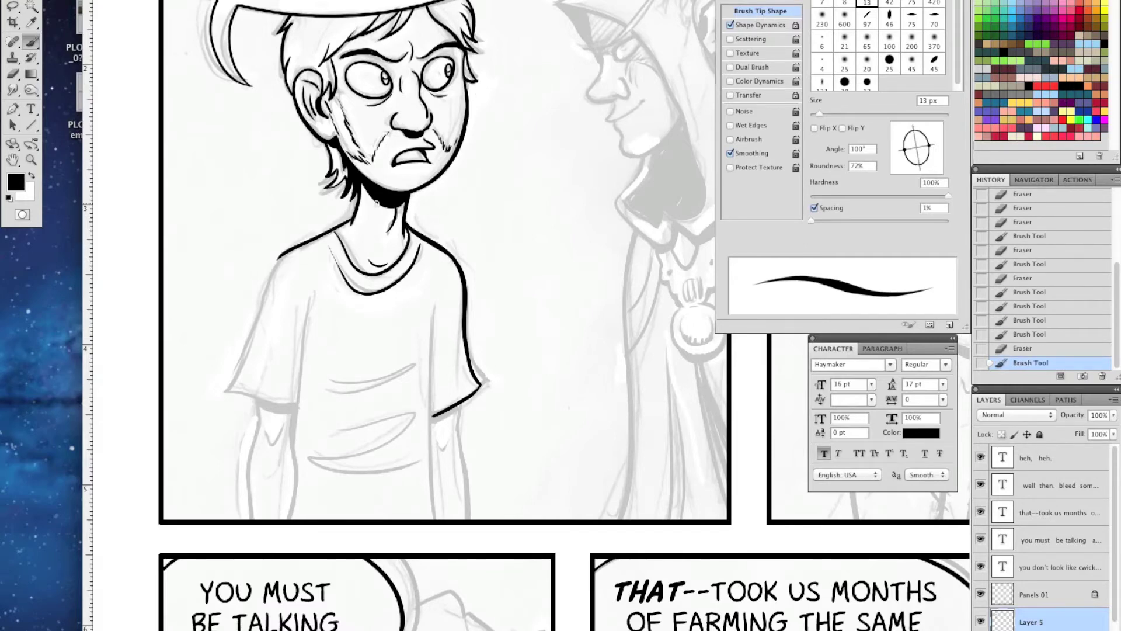
key(ctrl+z)
mouse_move(352, 220)
mouse_down()
mouse_move(274, 260)
mouse_move(293, 248)
mouse_move(249, 365)
mouse_up()
key(ctrl+z)
key(ctrl+z)
key(ctrl+z)
key(ctrl+z)
mouse_move(306, 246)
mouse_down()
mouse_move(225, 371)
mouse_move(281, 404)
mouse_move(296, 399)
mouse_up()
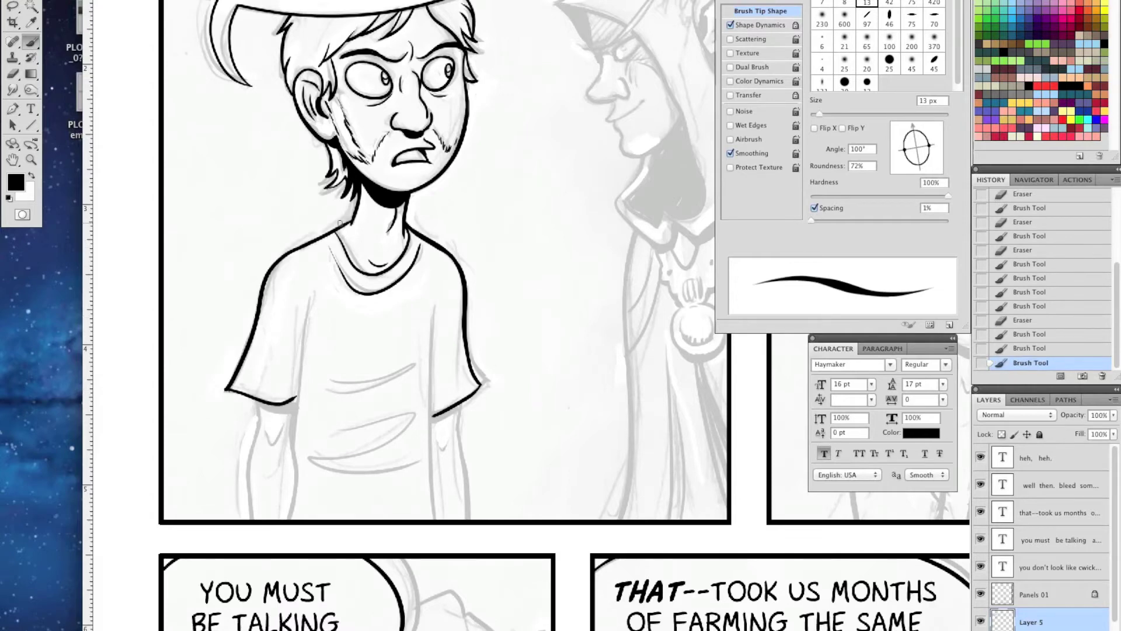
mouse_move(223, 395)
mouse_down()
mouse_move(237, 324)
mouse_move(253, 314)
mouse_up()
mouse_move(328, 220)
mouse_down()
mouse_move(307, 458)
mouse_move(321, 233)
mouse_move(331, 252)
mouse_up()
Step: Ink the arm below the finished sleeve with a black shadow under the hem, plus the shirt's adjoining side seam
mouse_move(272, 329)
mouse_down()
mouse_move(309, 344)
mouse_move(269, 333)
mouse_move(266, 363)
mouse_up()
key(ctrl+z)
drag(267, 350, 264, 464)
mouse_move(264, 337)
mouse_down()
mouse_move(296, 362)
mouse_move(319, 311)
mouse_up()
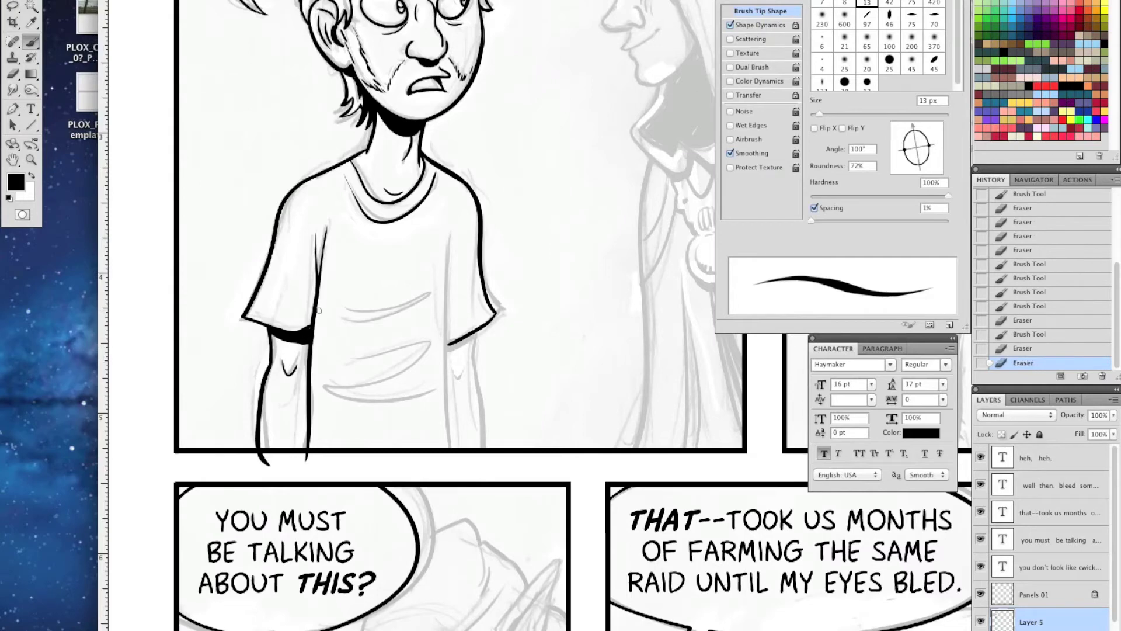
drag(299, 458, 313, 459)
Step: Ink the young man's other arm with its sleeve shadow and the shirt's side line next to it
key(b)
drag(453, 371, 465, 375)
drag(471, 326, 479, 465)
mouse_move(475, 360)
mouse_down()
mouse_move(476, 369)
mouse_move(462, 340)
mouse_move(447, 346)
mouse_up()
key(ctrl+z)
drag(451, 229, 450, 451)
key(e)
drag(456, 275, 460, 290)
key(b)
Step: Ink the curved fabric folds across the front of the T-shirt and taper their ends
mouse_move(342, 299)
mouse_down()
mouse_move(433, 294)
mouse_move(369, 319)
mouse_move(432, 295)
mouse_move(392, 295)
mouse_up()
key(e)
key(b)
key(e)
key(b)
mouse_move(354, 354)
mouse_down()
mouse_move(327, 387)
mouse_move(397, 398)
mouse_move(374, 394)
mouse_up()
drag(409, 357, 385, 357)
drag(421, 301, 397, 304)
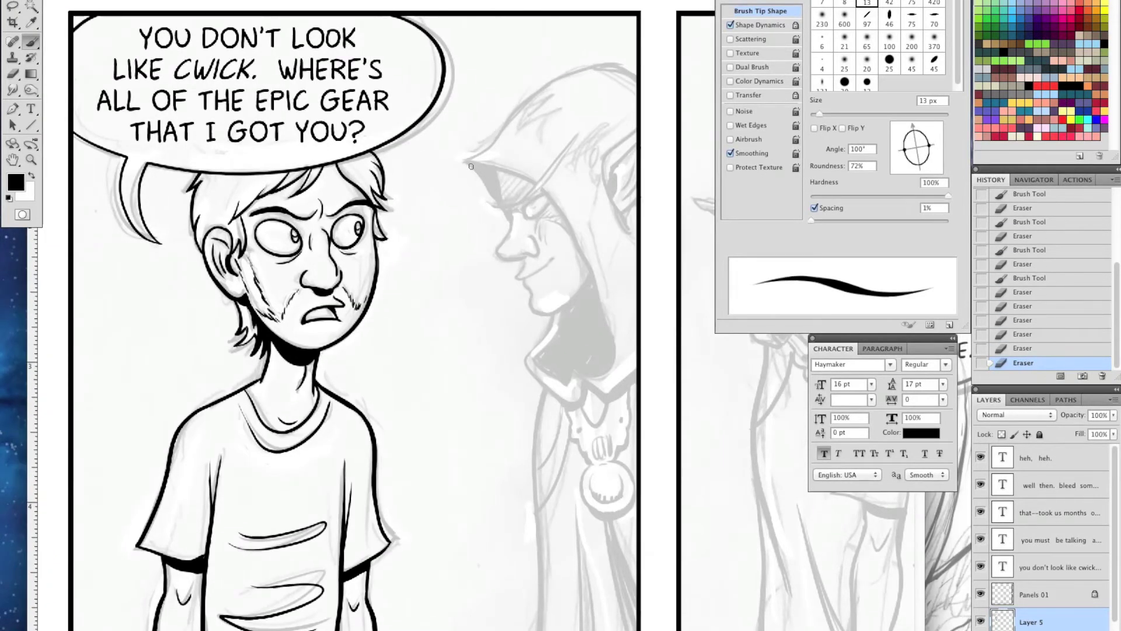
Step: Ink the front edge of the hooded figure's hood and fill the shadow under its peak with black
key(b)
drag(469, 165, 620, 367)
mouse_move(497, 198)
mouse_down()
mouse_move(471, 167)
mouse_move(506, 200)
mouse_move(484, 201)
mouse_up()
key(e)
key(b)
key(e)
key(b)
Step: Ink the hooded figure's long eyebrow sweeping up across the hood and sharpen it with the Eraser
drag(580, 133, 519, 205)
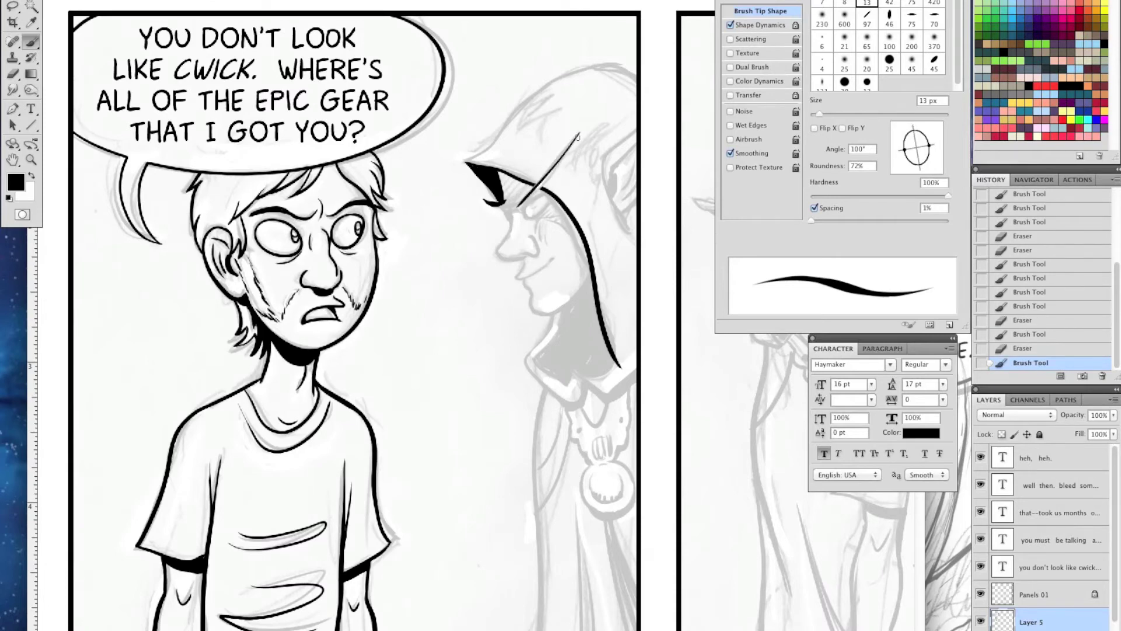
drag(580, 135, 519, 204)
key(e)
drag(577, 138, 565, 162)
key(b)
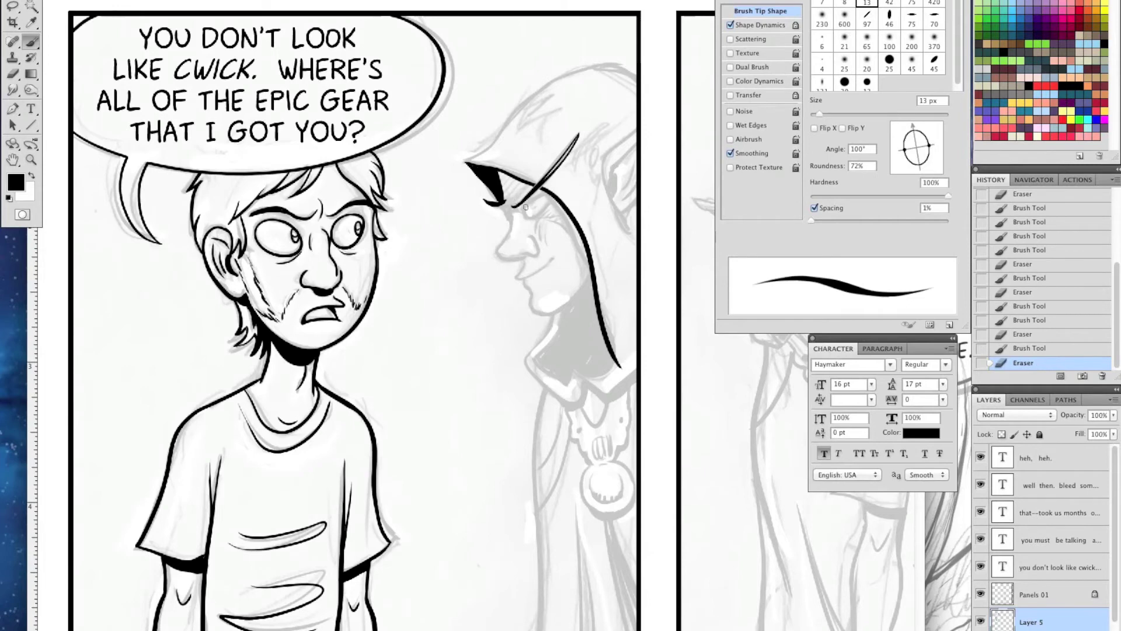
Step: Ink the hooded figure's eye, nose, smirking mouth and chin in profile, refining the lines with the Eraser
mouse_move(525, 203)
mouse_down()
mouse_move(528, 220)
mouse_move(555, 199)
mouse_move(507, 206)
mouse_move(501, 249)
mouse_move(534, 248)
mouse_move(527, 283)
mouse_move(554, 317)
mouse_move(591, 274)
mouse_move(565, 212)
mouse_move(519, 210)
mouse_up()
key(e)
key(b)
key(e)
key(b)
key(e)
key(b)
drag(519, 209, 516, 199)
key(e)
mouse_move(516, 199)
mouse_down()
mouse_move(498, 204)
mouse_move(499, 188)
mouse_up()
key(b)
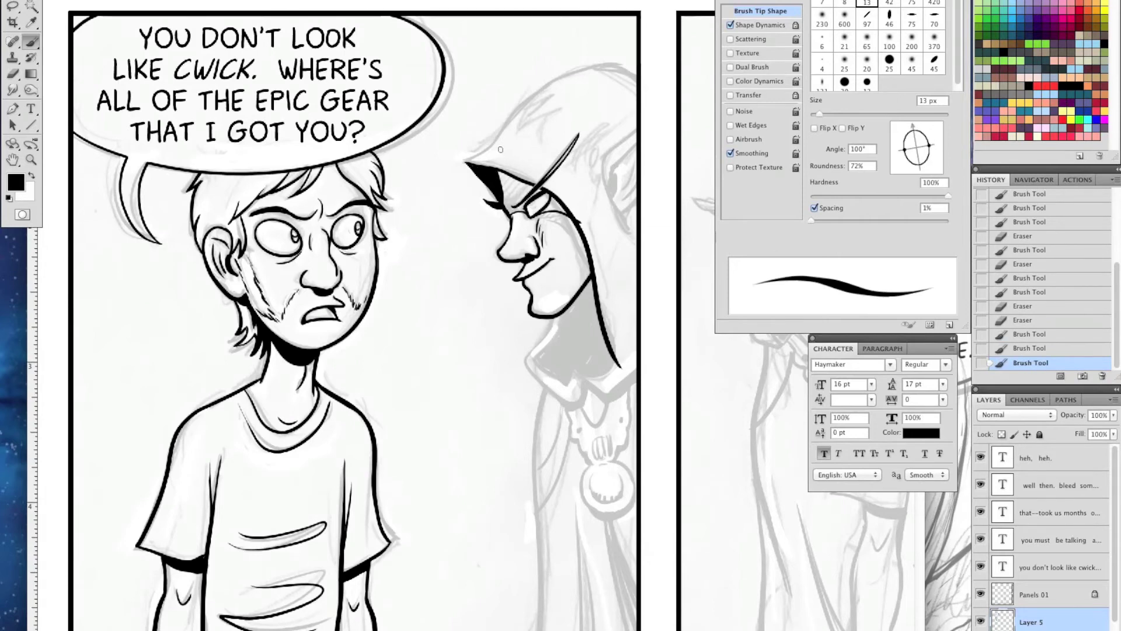
key(e)
drag(580, 218, 581, 222)
Step: Ink the hood's lower opening and the thick collar edge around the hooded figure's neck, erasing stray overlaps
scroll(580, 217, right, 5)
scroll(580, 217, down, 2)
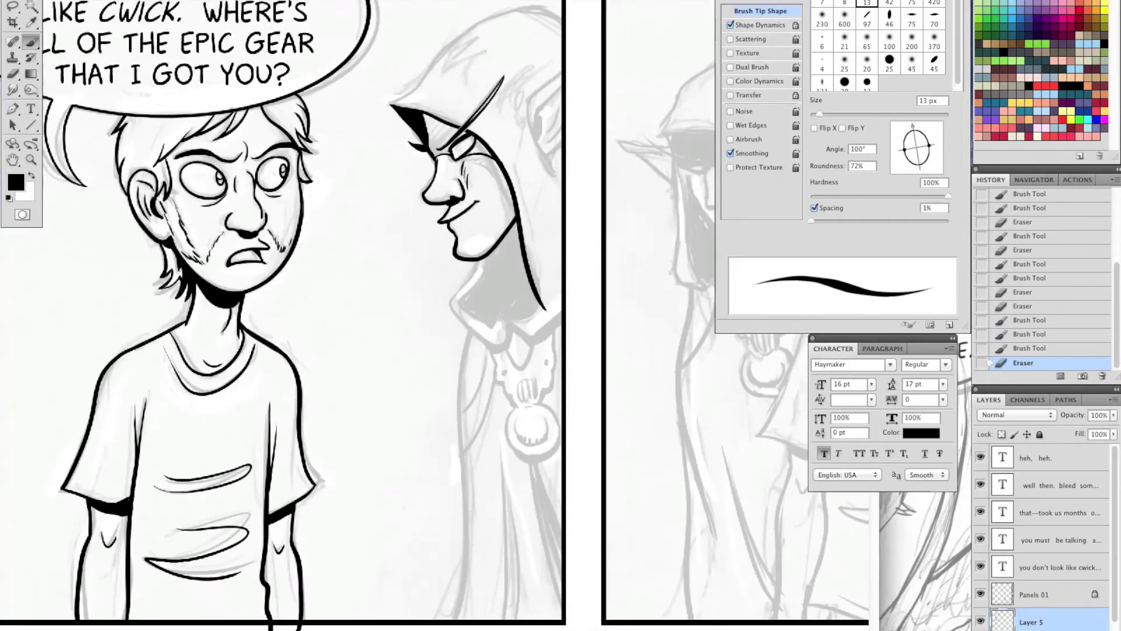
key(b)
mouse_move(437, 264)
mouse_down()
mouse_move(402, 306)
mouse_move(445, 338)
mouse_move(467, 340)
mouse_move(499, 307)
mouse_move(528, 313)
mouse_up()
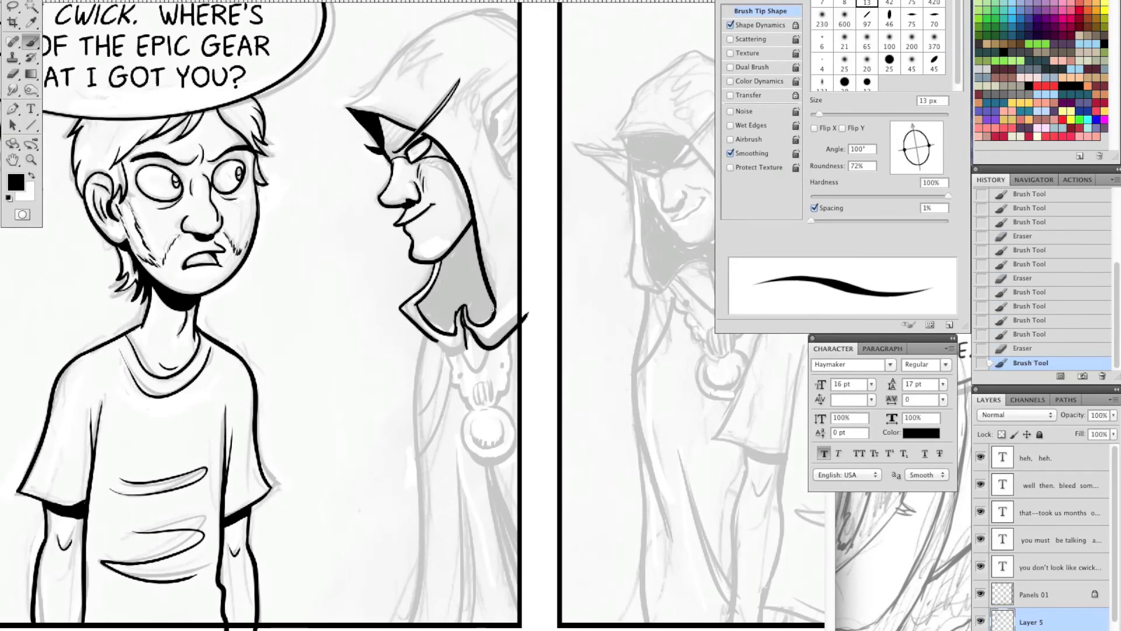
key(e)
mouse_move(450, 320)
mouse_down()
mouse_move(466, 338)
mouse_move(448, 325)
mouse_move(459, 355)
mouse_move(470, 350)
mouse_up()
key(b)
mouse_move(463, 329)
mouse_down()
mouse_move(470, 354)
mouse_move(514, 334)
mouse_up()
drag(511, 341, 517, 322)
key(e)
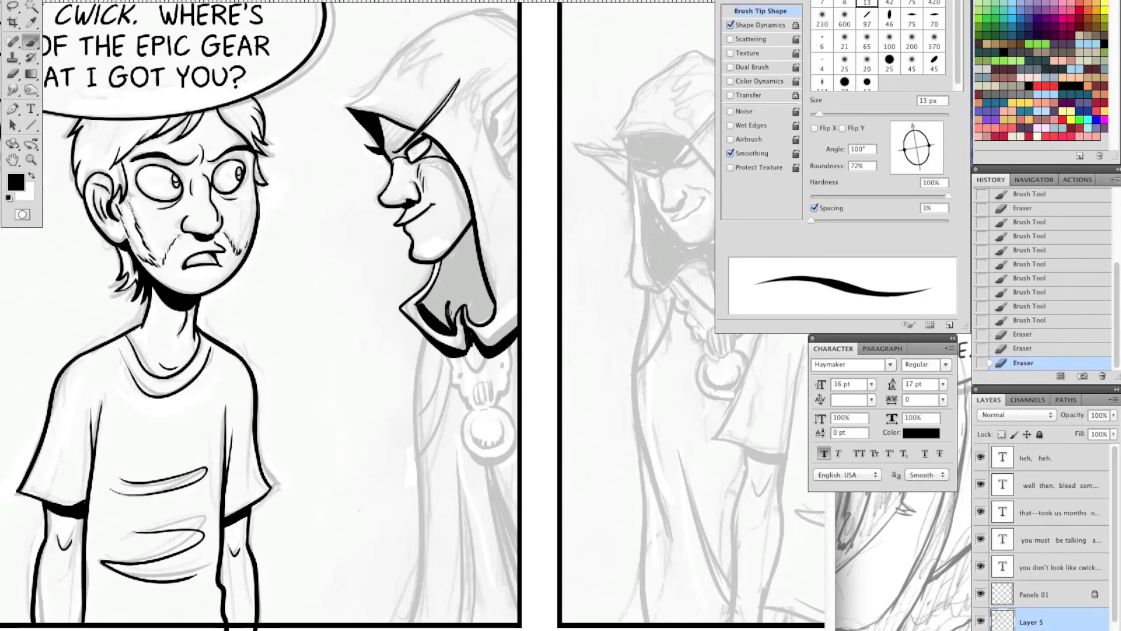
Step: Fill the shadowed gap between the hooded figure's neck and the inside of the hood with solid black
key(b)
mouse_move(472, 305)
mouse_down()
mouse_move(482, 270)
mouse_move(476, 295)
mouse_up()
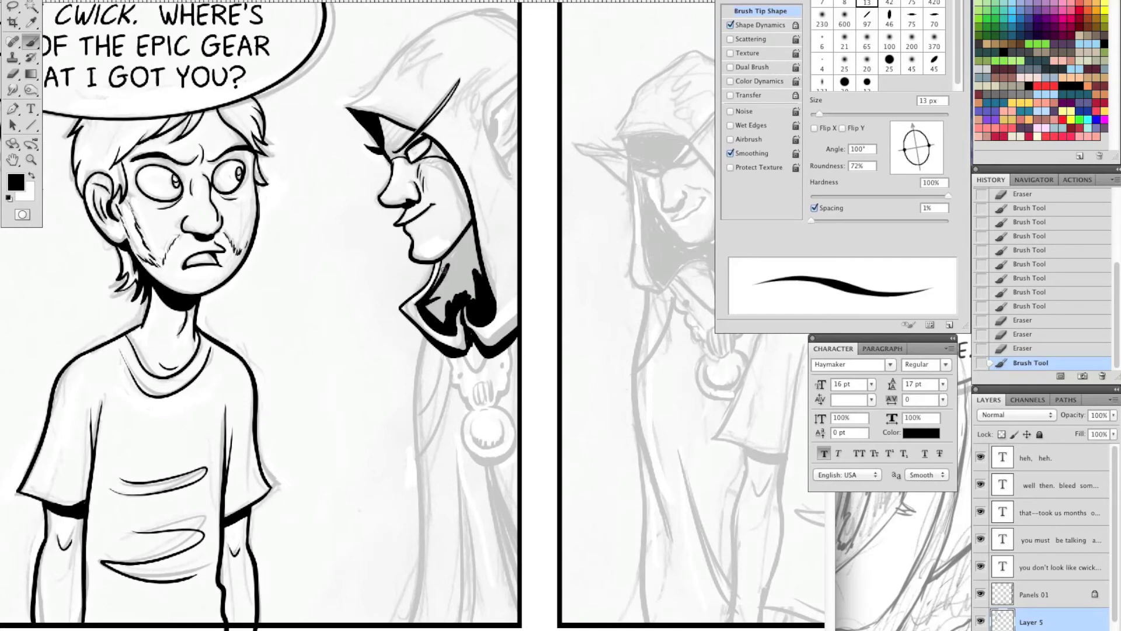
drag(467, 230, 461, 244)
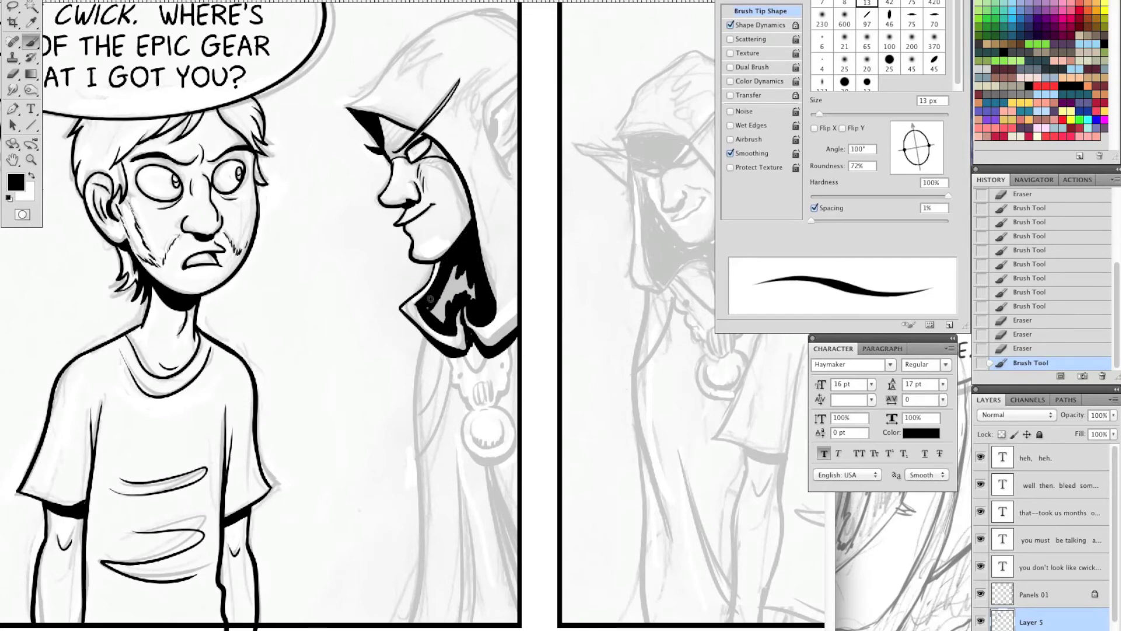
mouse_move(438, 274)
mouse_down()
mouse_move(441, 316)
mouse_move(464, 323)
mouse_up()
Step: Ink the hood's upper contour as one long curve from the front peak over the head past the panel border
scroll(383, 209, up, 4)
key(ctrl+z)
mouse_move(362, 224)
mouse_down()
mouse_move(467, 140)
mouse_move(552, 142)
mouse_up()
Step: Ink the hooded figure's ear and the hood opening around it at the panel's edge, cleaning up the lines with the Eraser
drag(499, 216, 535, 306)
key(e)
drag(533, 298, 526, 283)
key(b)
drag(526, 274, 530, 292)
drag(503, 221, 549, 180)
mouse_move(497, 213)
mouse_down()
mouse_move(511, 187)
mouse_move(514, 254)
mouse_move(532, 248)
mouse_up()
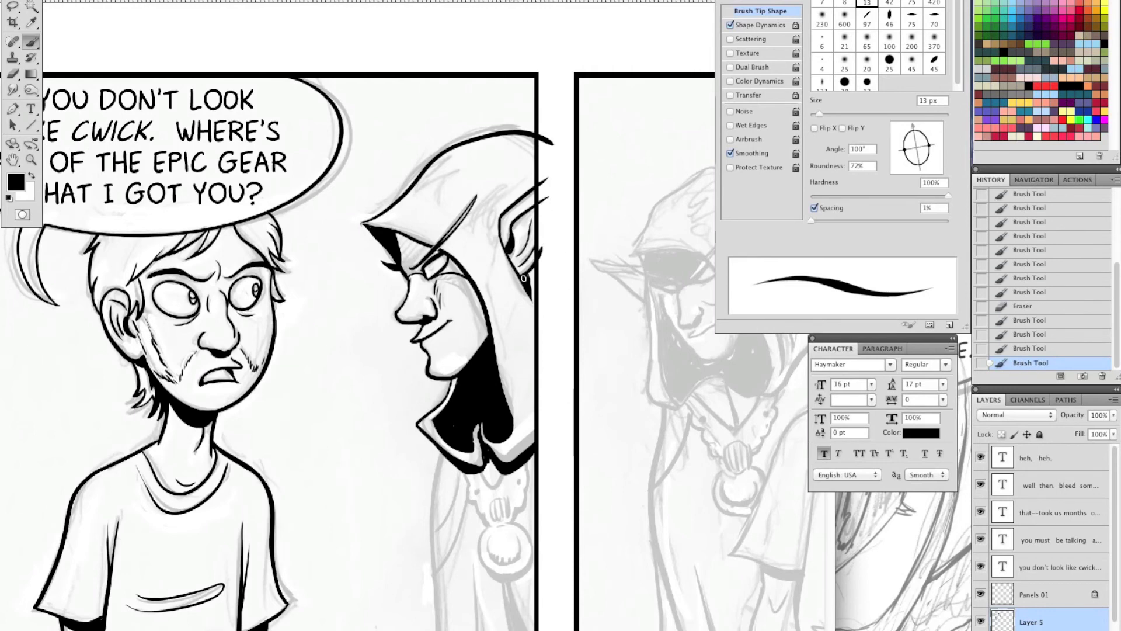
drag(534, 305, 530, 280)
drag(546, 187, 532, 252)
drag(549, 196, 539, 210)
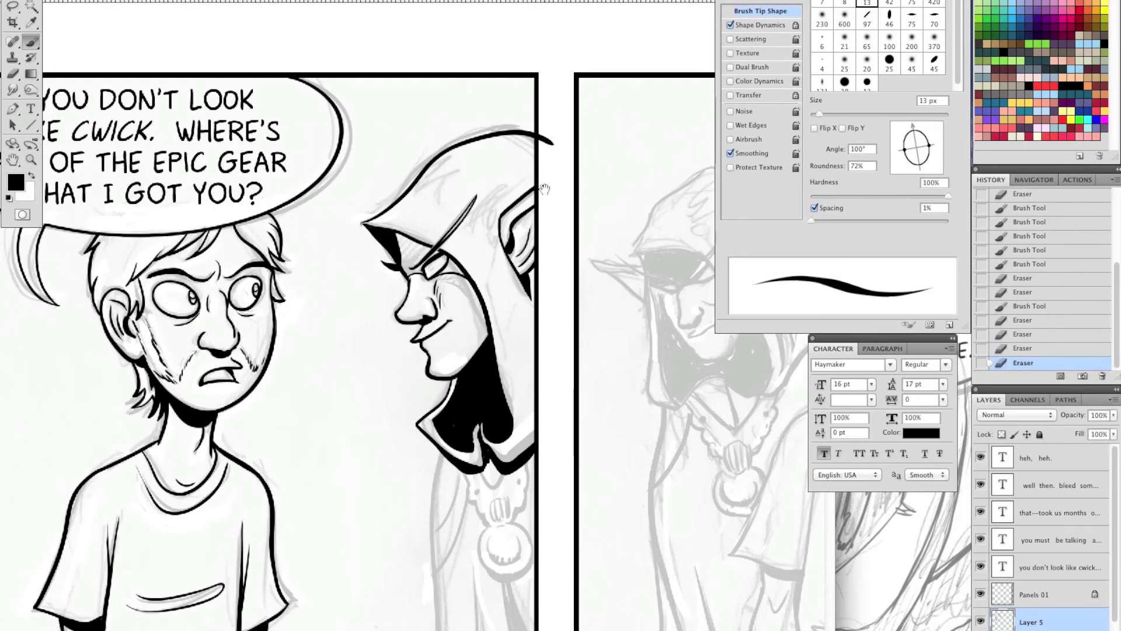
Step: Ink the hooded figure's necklace with its scalloped plate, dots, striped centrepiece and round medallion, undoing unwanted strokes
scroll(544, 189, down, 4)
mouse_move(469, 344)
mouse_down()
mouse_move(496, 346)
mouse_move(455, 348)
mouse_move(469, 388)
mouse_move(504, 395)
mouse_move(517, 338)
mouse_up()
drag(478, 374, 485, 393)
drag(489, 372, 490, 394)
drag(495, 373, 496, 391)
drag(500, 353, 501, 357)
mouse_move(474, 402)
mouse_down()
mouse_move(501, 398)
mouse_move(476, 441)
mouse_move(510, 391)
mouse_move(478, 415)
mouse_move(501, 426)
mouse_move(486, 421)
mouse_move(561, 332)
mouse_move(513, 393)
mouse_up()
key(ctrl+z)
key(ctrl+z)
key(ctrl+z)
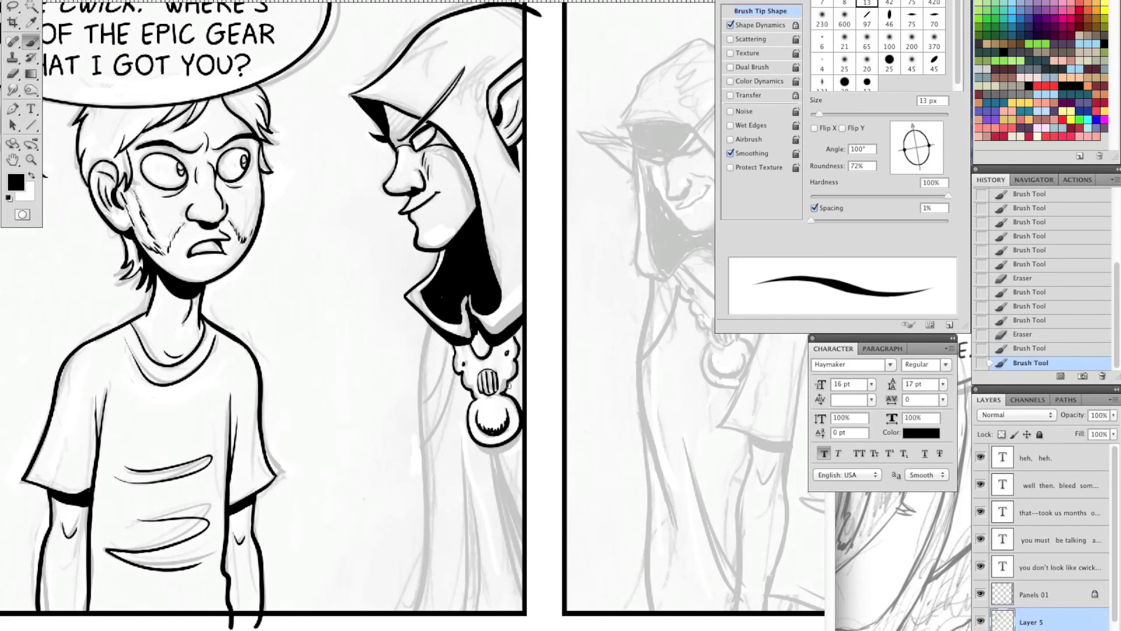
Step: Ink the cloak's front outline from the collar to the panel's lower edge and the long inner fold lines beside the medallion
mouse_move(447, 341)
mouse_down()
mouse_move(421, 449)
mouse_move(423, 583)
mouse_up()
drag(422, 483, 408, 601)
mouse_move(415, 558)
mouse_down()
mouse_move(402, 616)
mouse_move(413, 581)
mouse_up()
drag(460, 433, 467, 612)
drag(466, 461, 484, 612)
Step: Ink the tapering robe folds hanging below the medallion and the small detail where the necklace meets the collar
drag(494, 449, 524, 598)
mouse_move(495, 450)
mouse_down()
mouse_move(538, 628)
mouse_move(543, 595)
mouse_up()
mouse_move(501, 502)
mouse_down()
mouse_move(524, 601)
mouse_move(524, 575)
mouse_up()
drag(497, 473, 499, 531)
drag(495, 455, 524, 605)
drag(514, 558, 521, 595)
drag(516, 560, 520, 584)
drag(484, 356, 483, 328)
Step: Touch up the hooded figure's long eyebrow where it crosses the front edge of the hood
scroll(709, 530, up, 3)
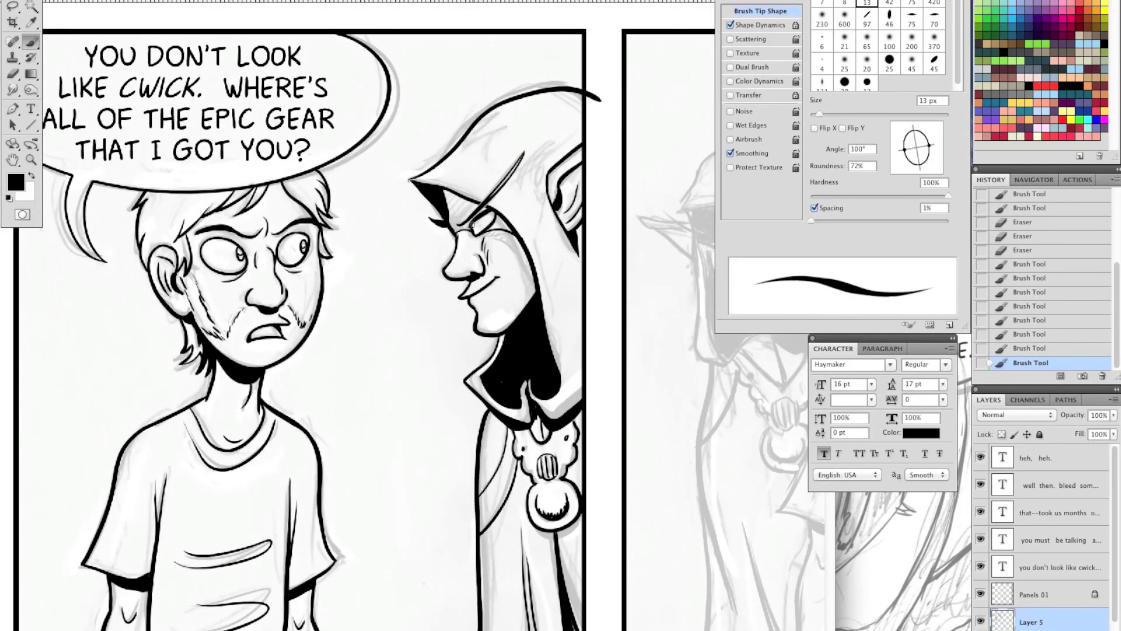
drag(472, 222, 499, 203)
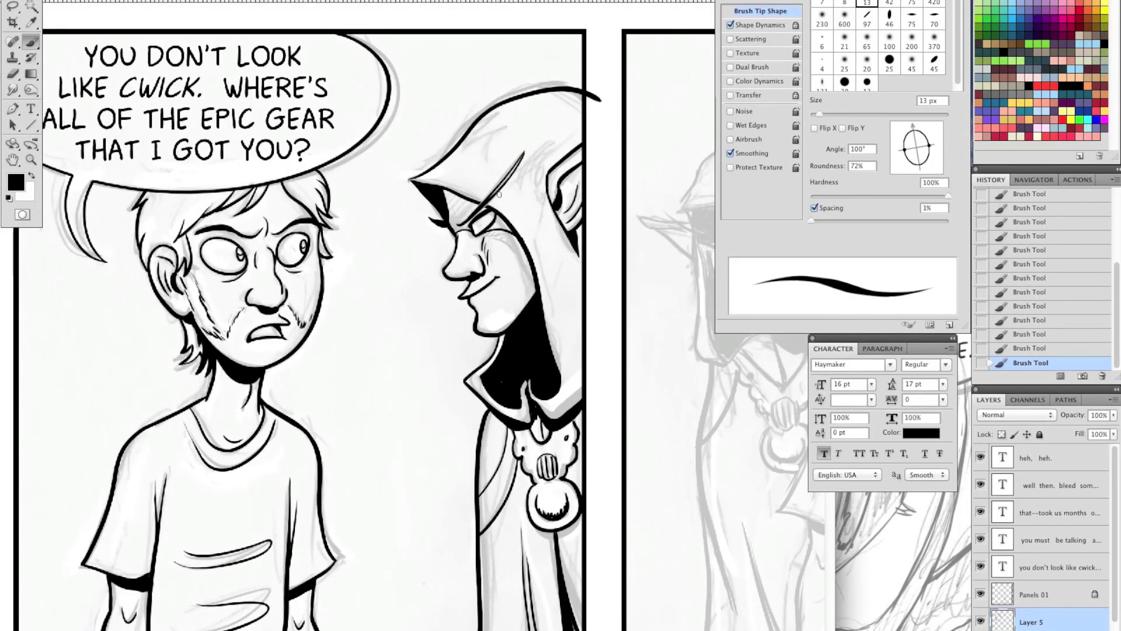
key(z)
click(491, 210)
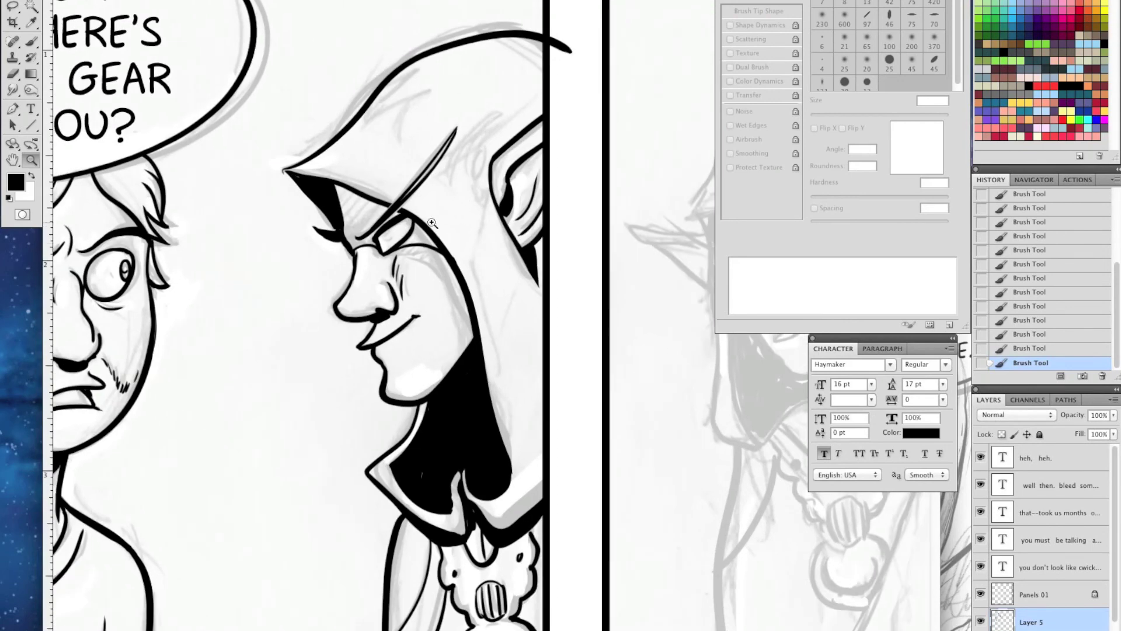
Step: Switch to Finder and preview PLOX_Chapter_08_Page_02.psd to check how the hooded character was drawn on the previous page
key(b)
key(super+Tab)
key(space)
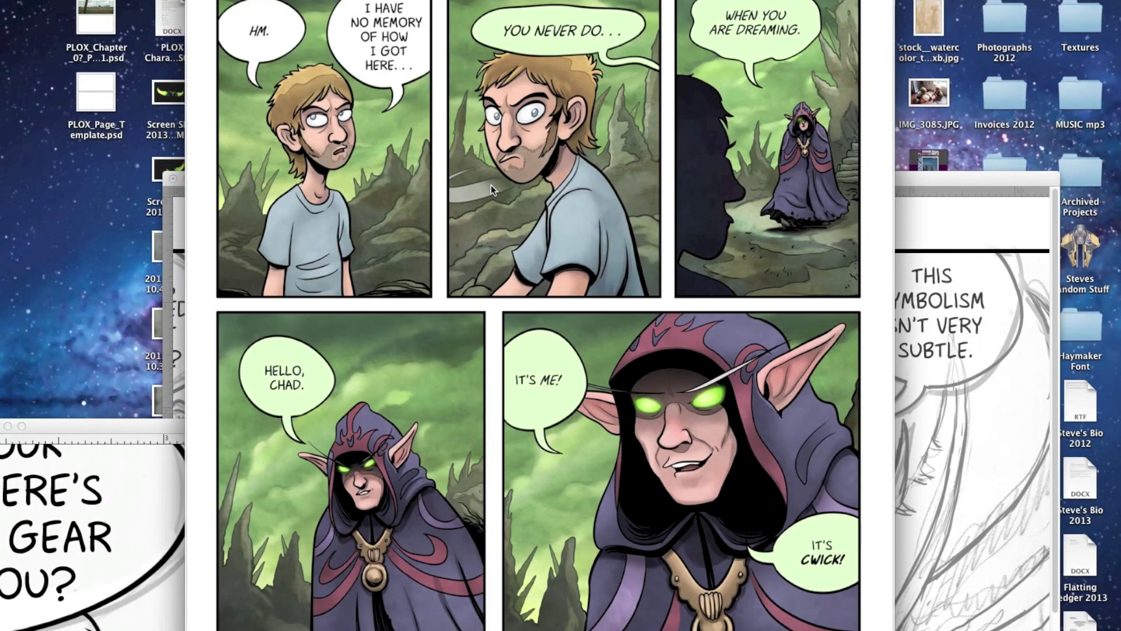
key(space)
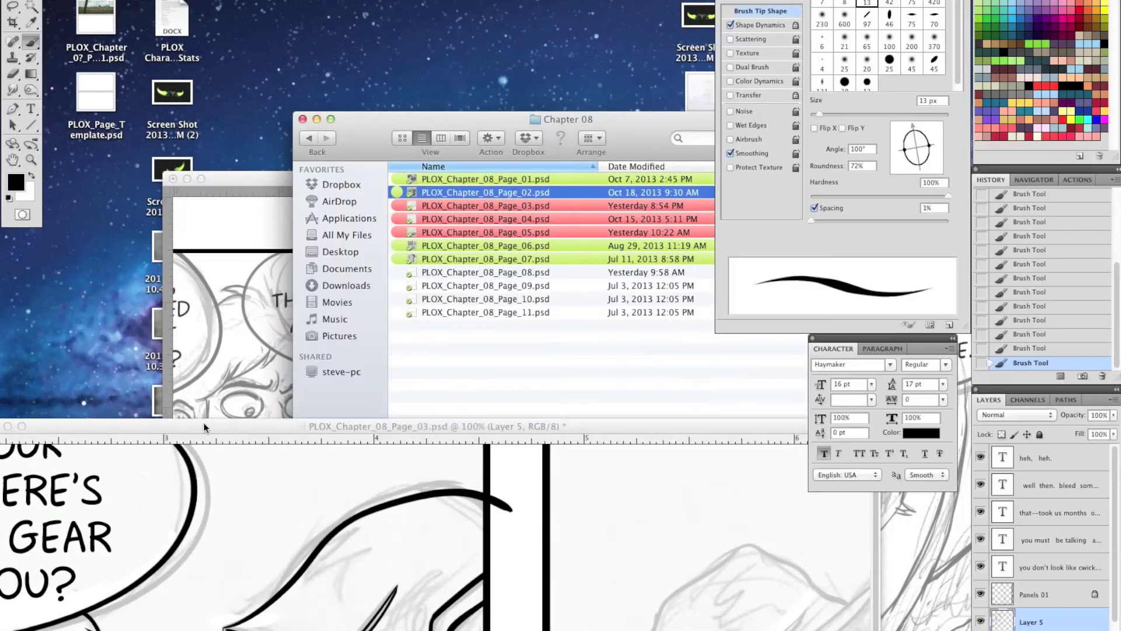